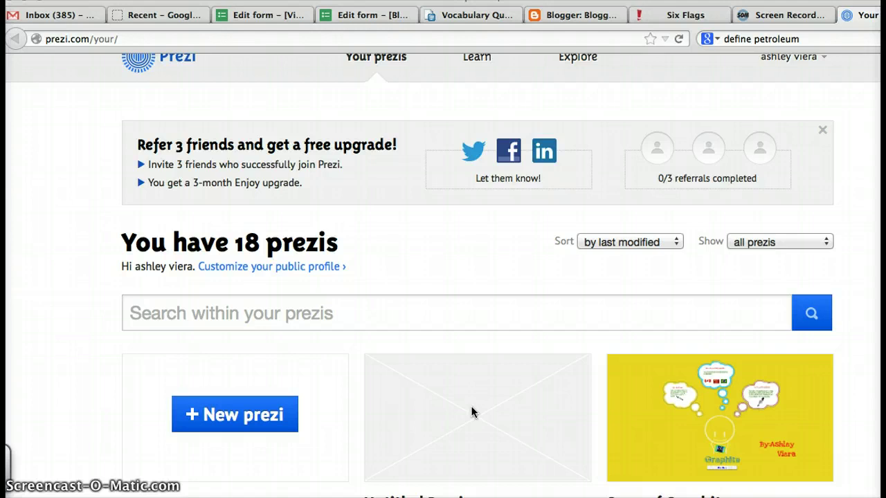
Open the prezi titled "Copy of Graphite" from the list of your prezis
scroll(537, 341, down, 1)
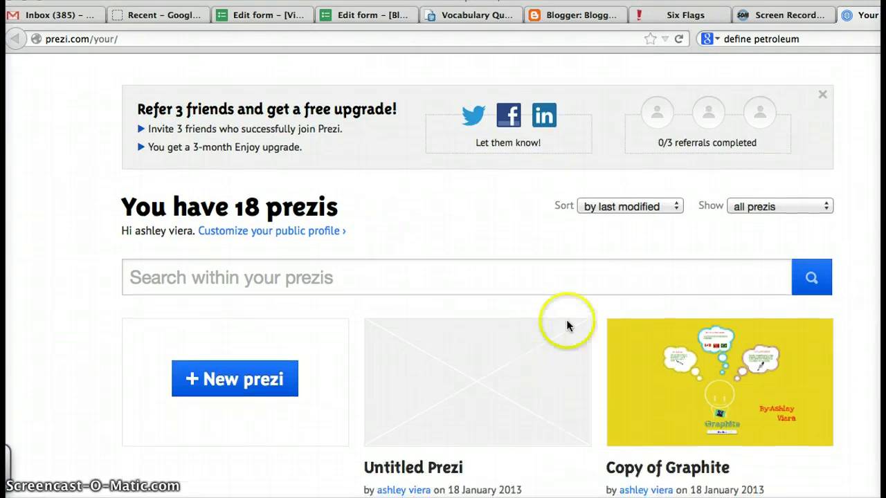
scroll(602, 307, down, 3)
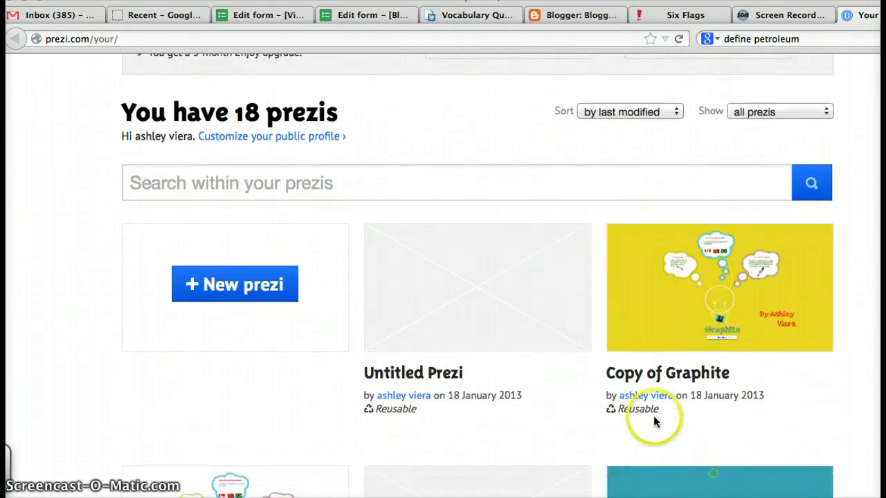
scroll(555, 287, down, 1)
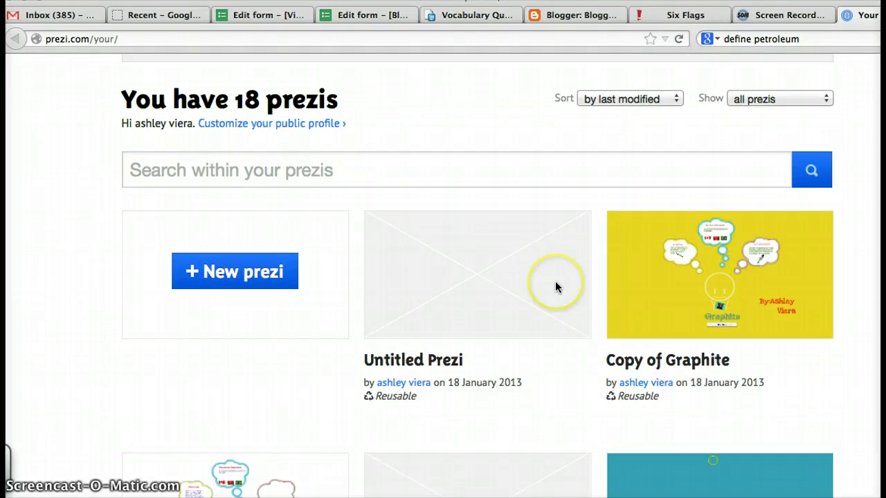
scroll(555, 287, down, 3)
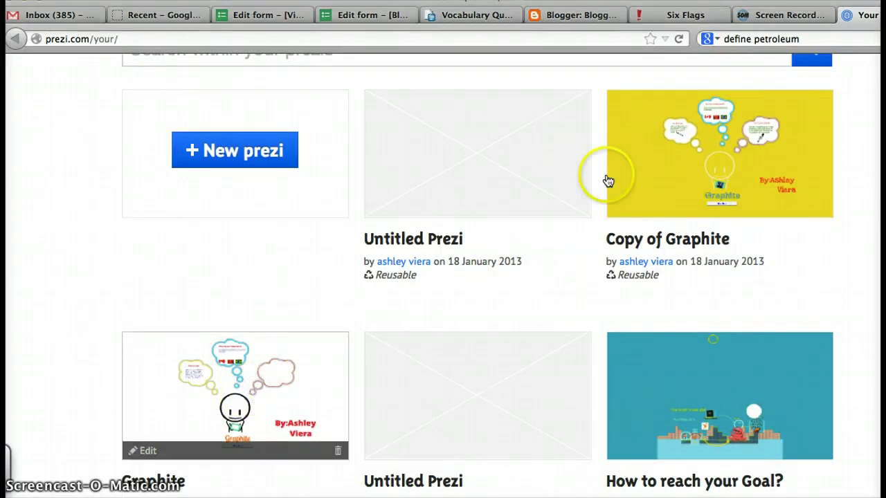
click(631, 172)
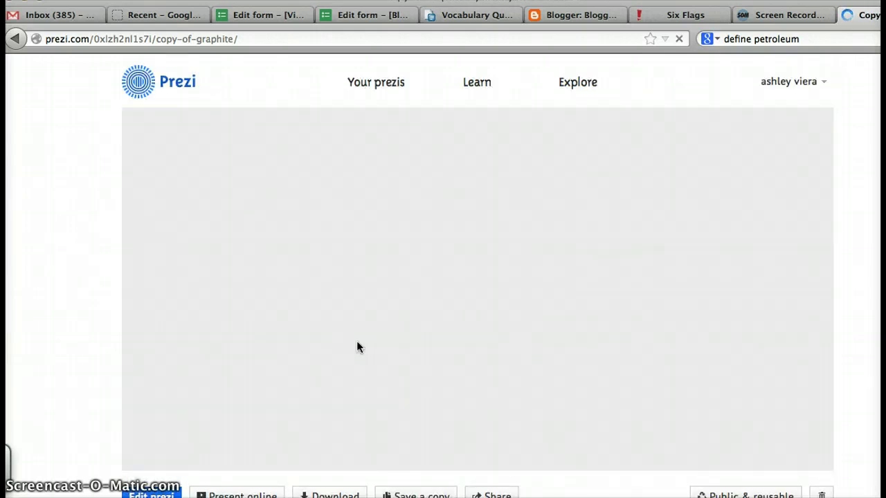
Open the sharing options for the "Copy of Graphite" prezi
scroll(356, 340, down, 2)
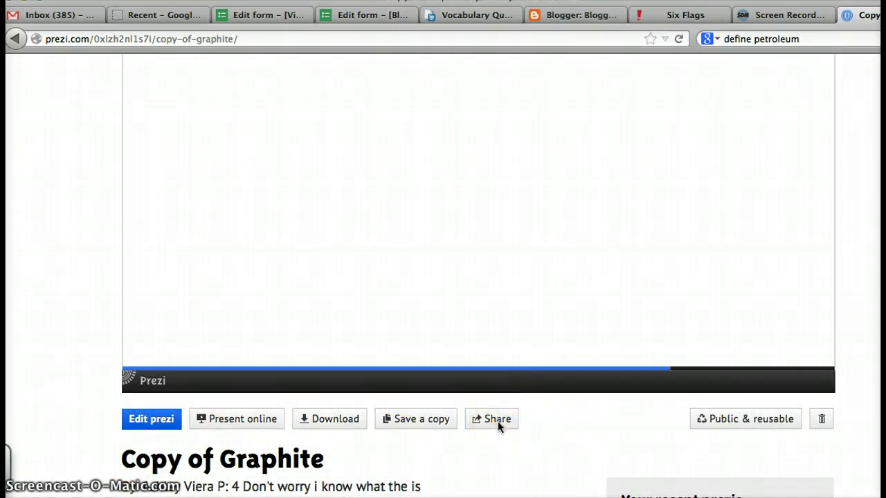
click(348, 429)
click(69, 474)
scroll(491, 294, up, 3)
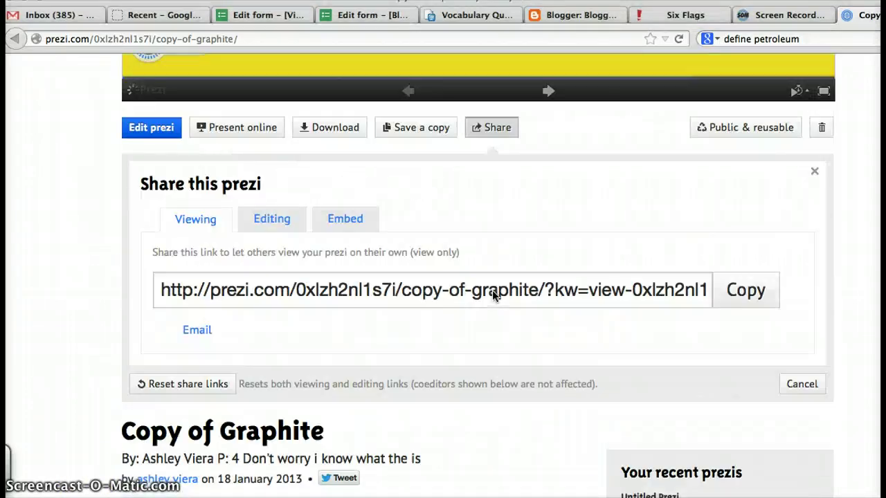
click(498, 163)
click(496, 129)
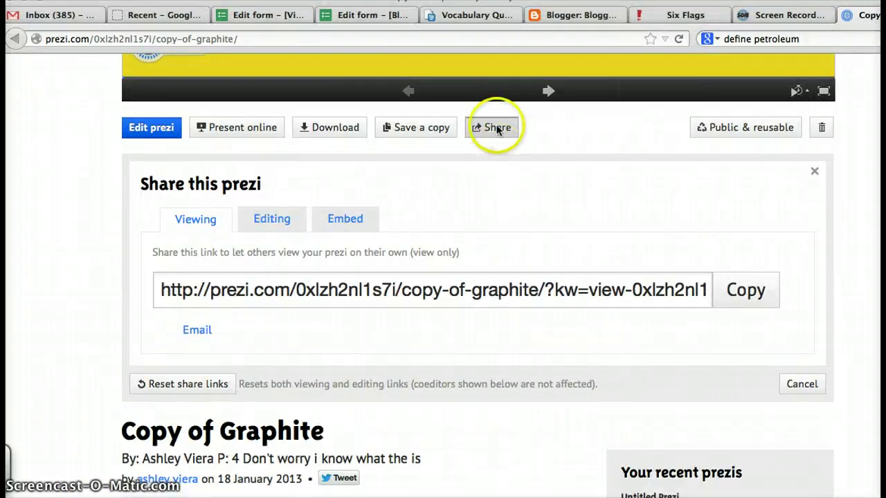
Copy the prezi's embed code at 550 by 400 pixels, letting viewers pan and zoom freely
click(343, 219)
click(339, 221)
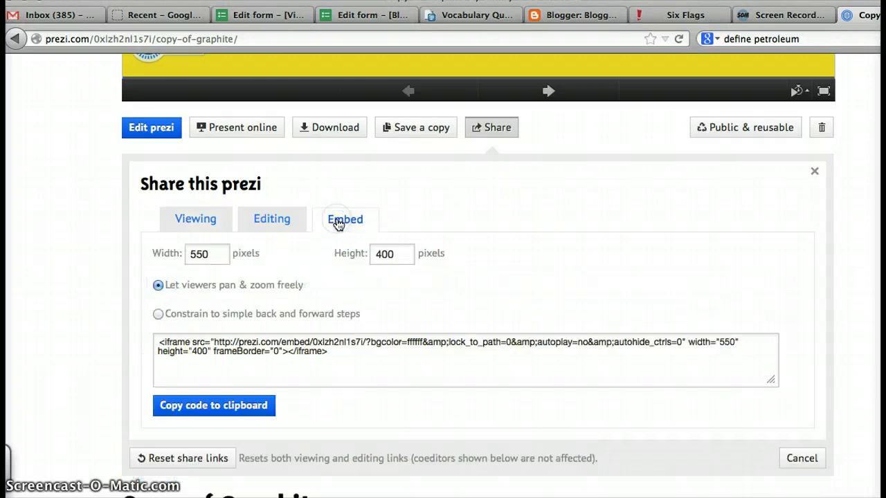
click(204, 254)
click(387, 254)
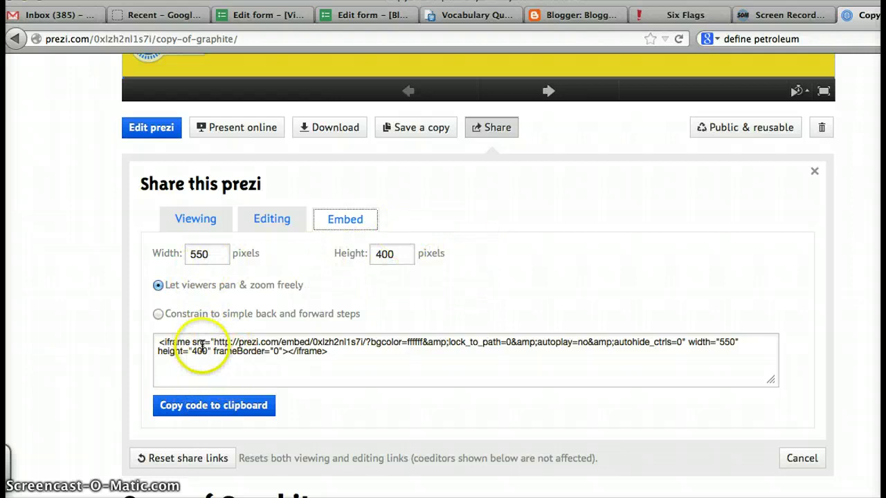
click(230, 408)
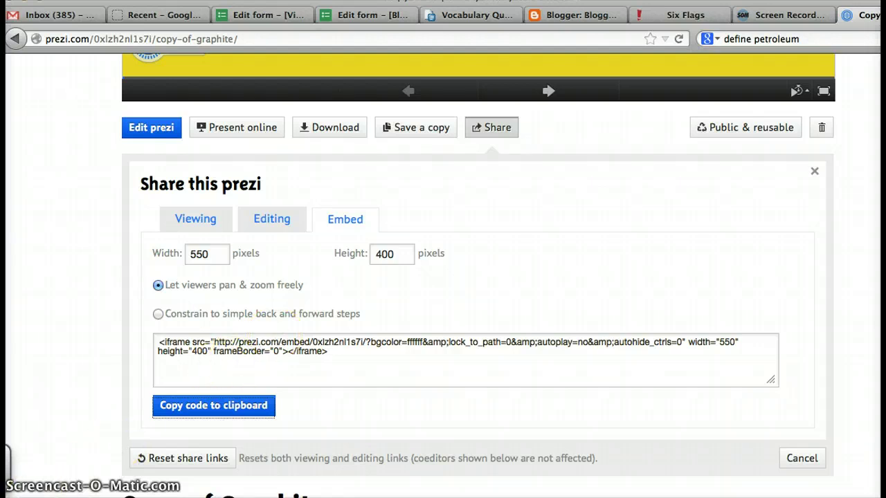
Switch to Gmail, go to Blogger from there, and start a new post in the first listed blog
click(52, 14)
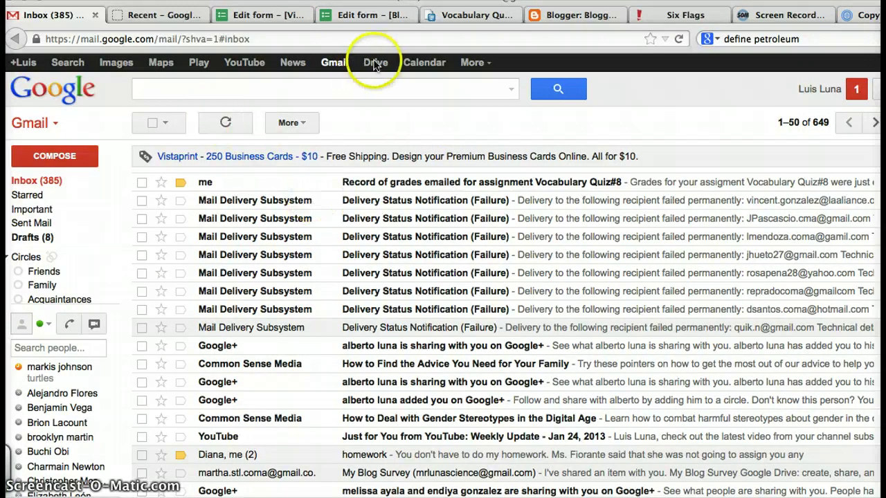
click(475, 62)
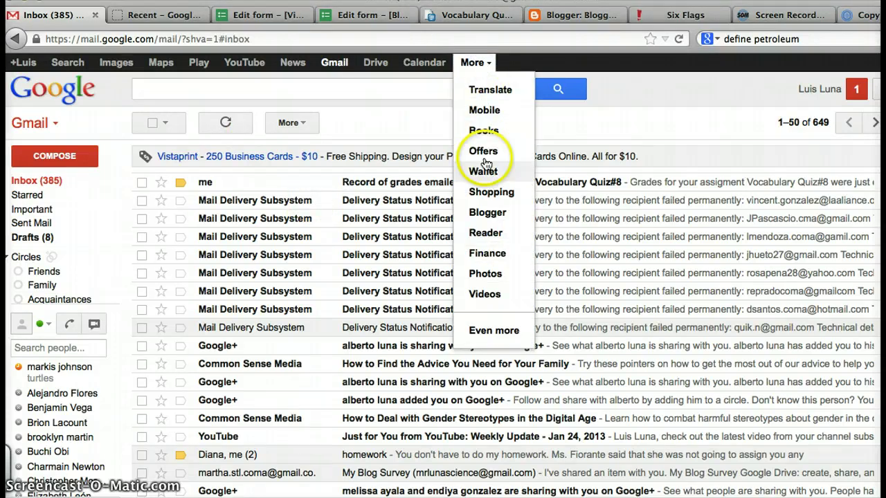
click(488, 212)
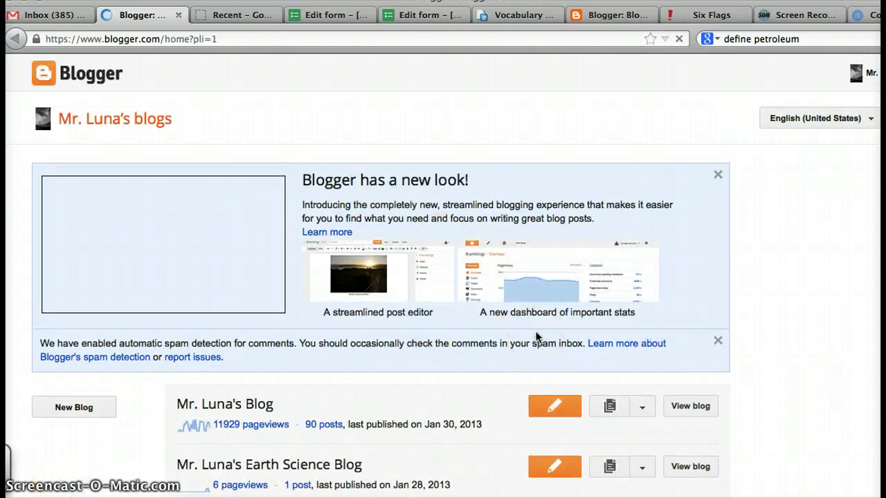
scroll(536, 337, down, 2)
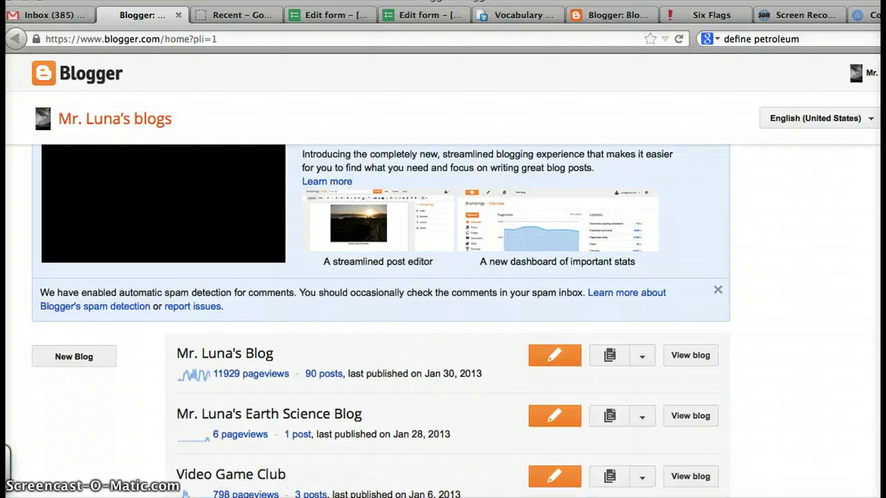
click(554, 355)
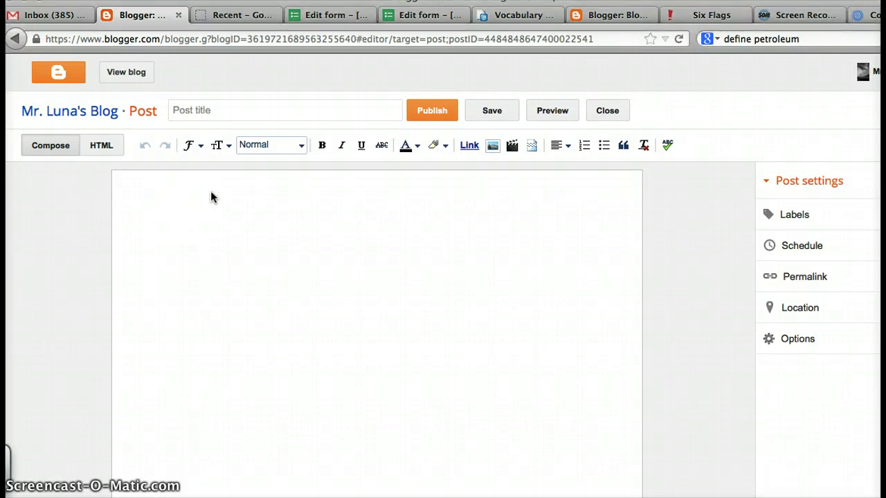
Write "My mineral was Graphite. I learned that......" in the body of the post
click(174, 191)
click(46, 464)
click(170, 217)
text(My mineral )
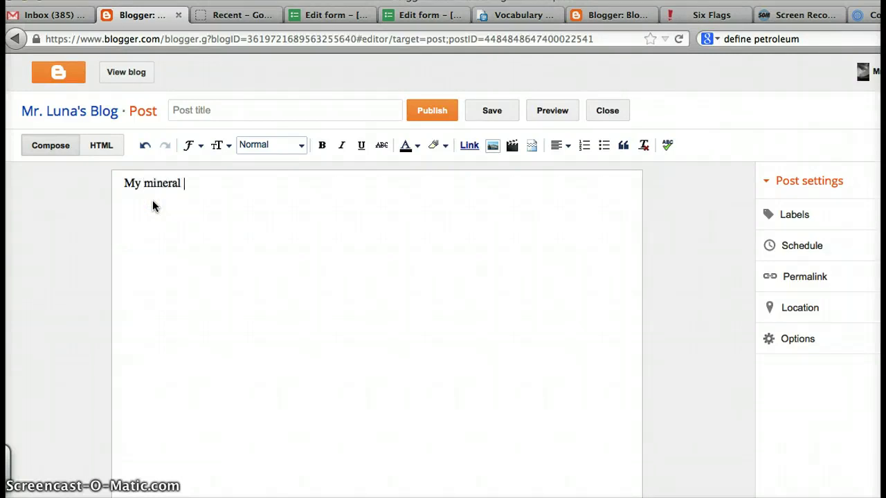
text(was Graphite.)
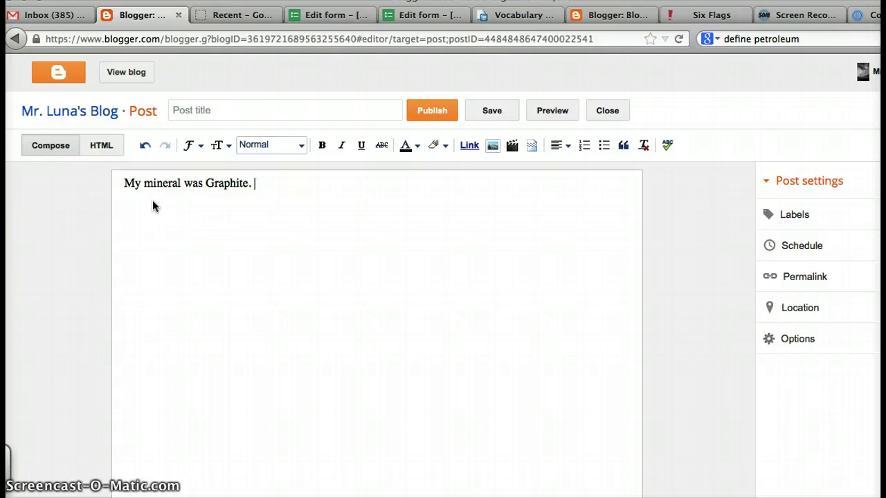
text(I learned th)
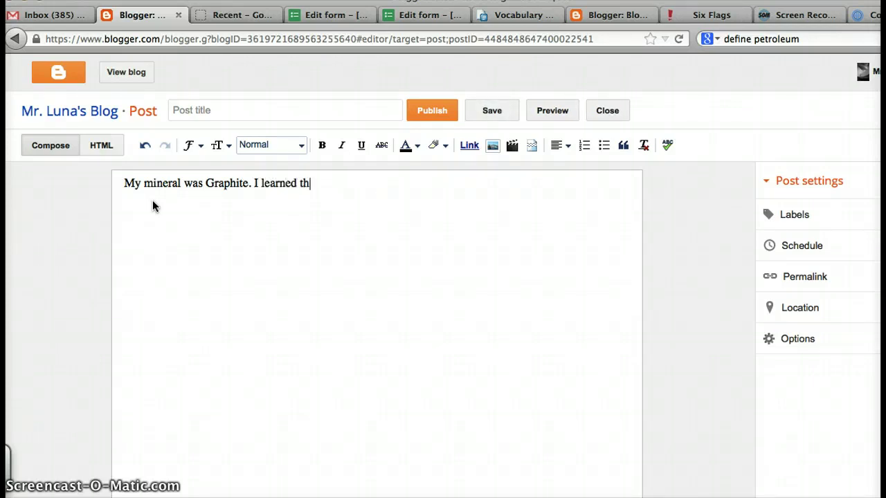
text(at......)
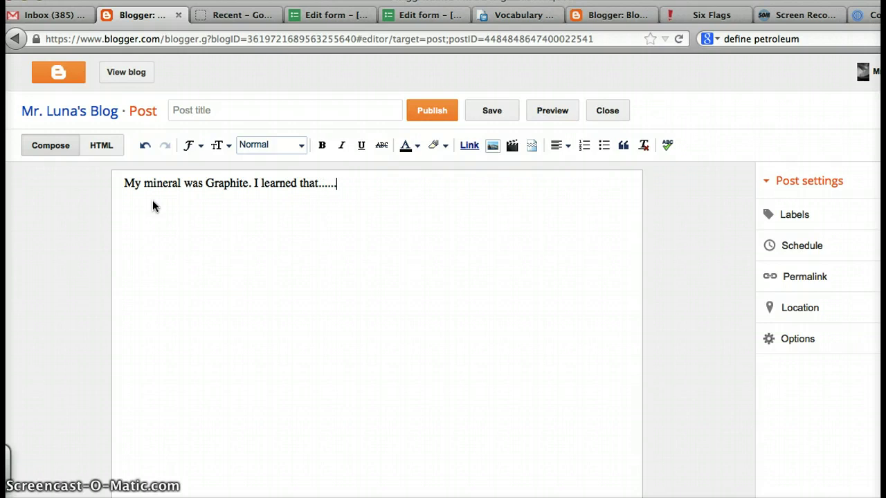
Set the whole Graphite sentence to the Large text size
triple_click(208, 185)
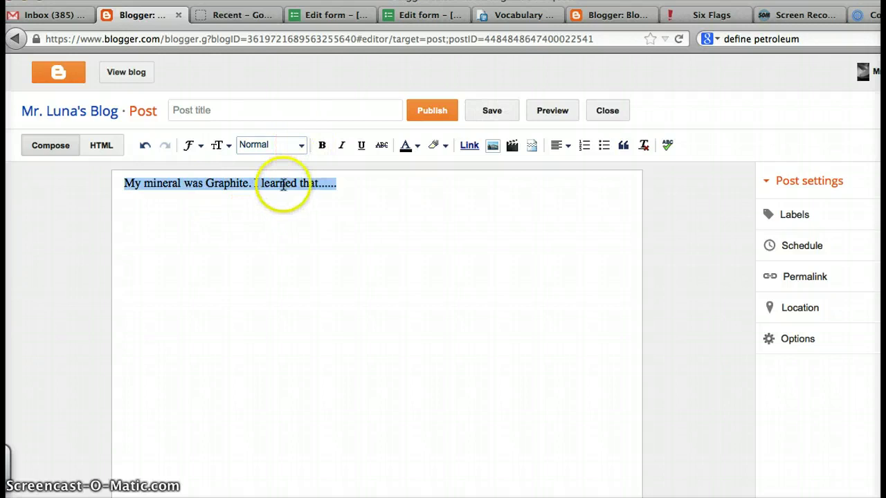
click(221, 145)
click(250, 223)
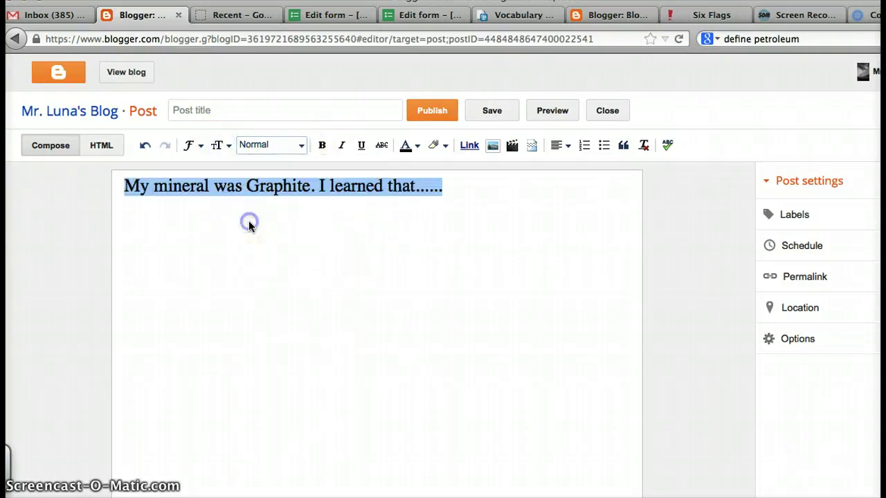
Try the Largest text size on the sentence and return it to Large
click(227, 145)
click(253, 263)
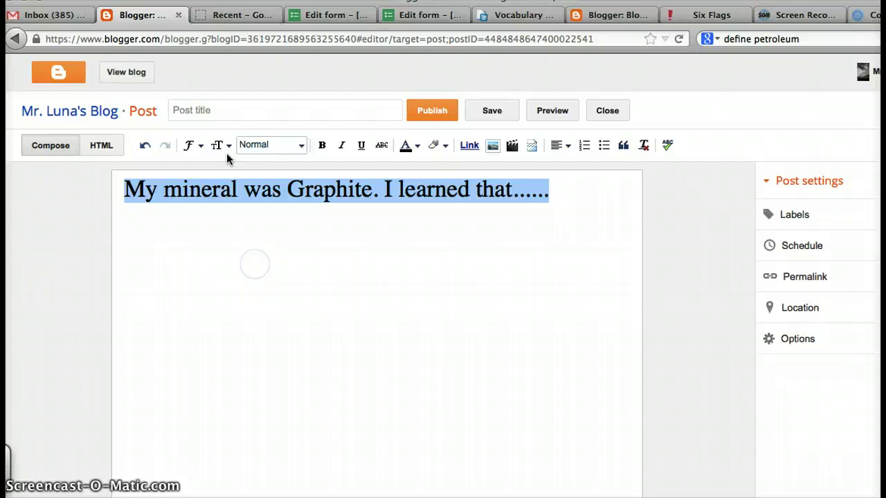
click(226, 149)
click(241, 227)
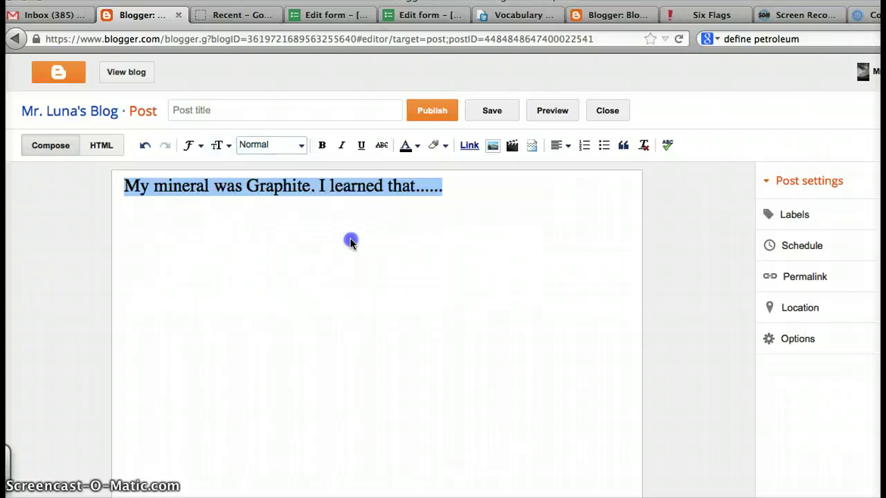
Deselect the sentence, choose the Large text size for further text, and add blank lines below the sentence
click(349, 242)
click(218, 145)
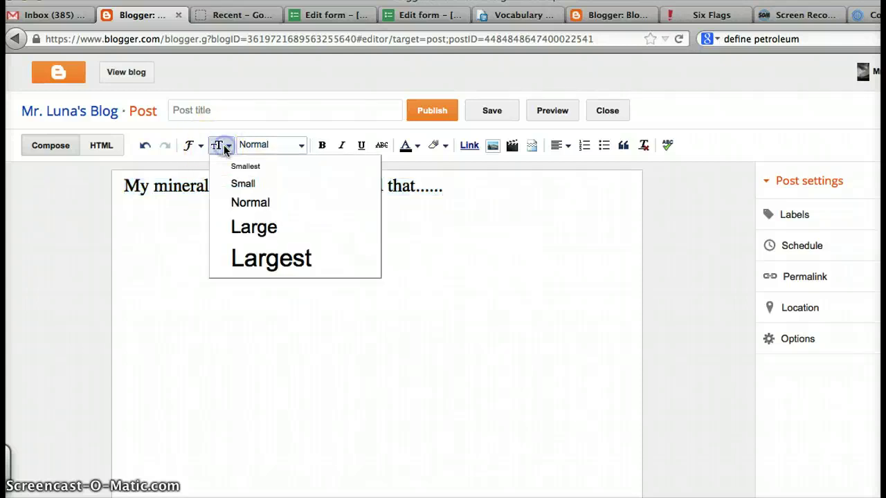
click(256, 230)
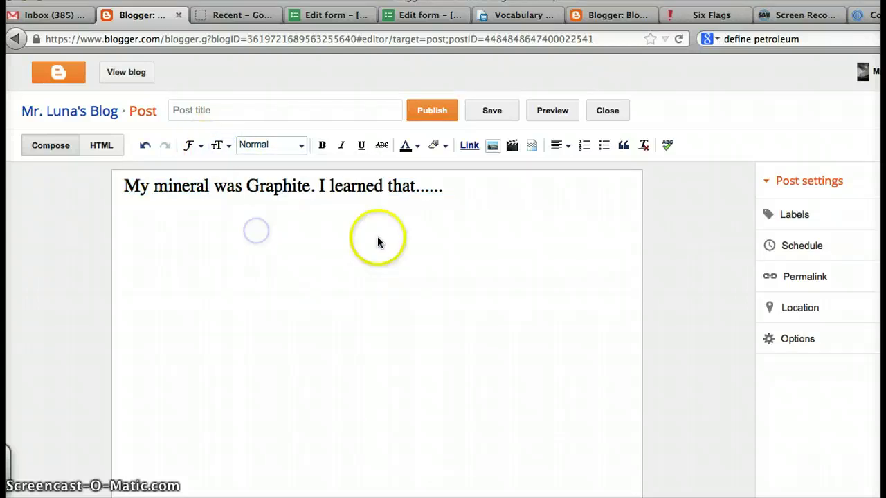
click(494, 215)
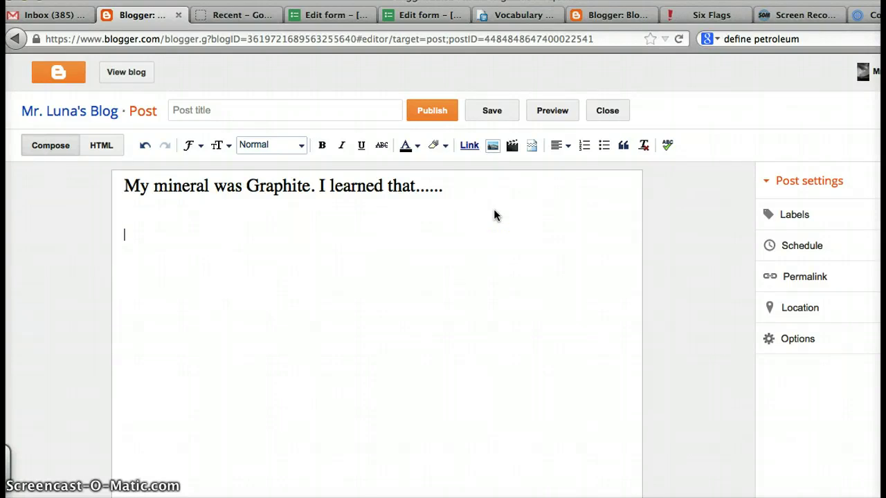
Paste the Prezi iframe embed code a few lines below the existing code in the post's HTML and return to the Compose view
click(107, 146)
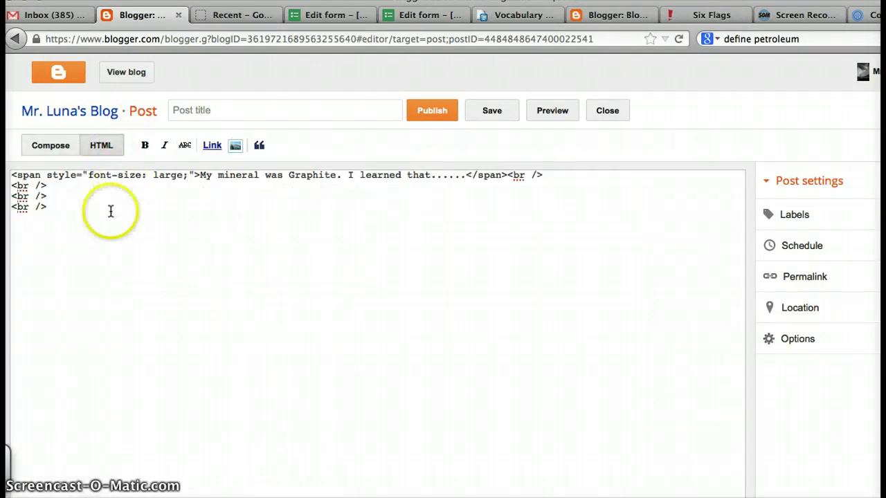
click(63, 210)
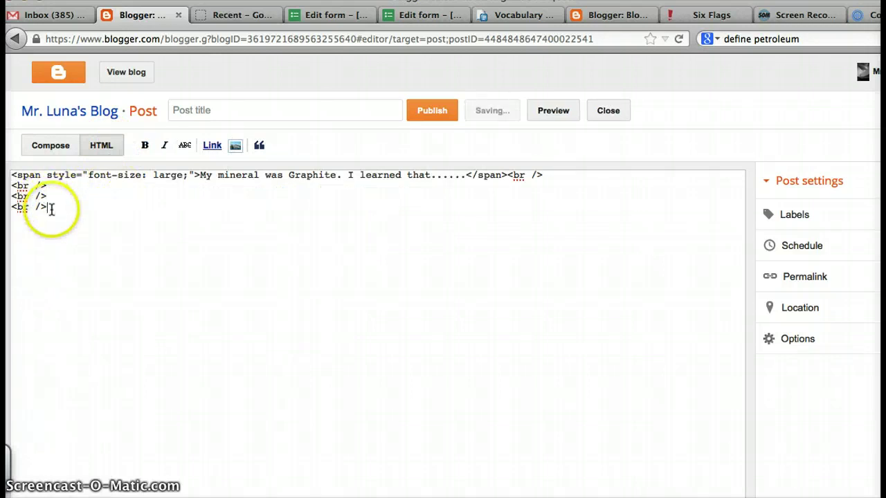
click(49, 210)
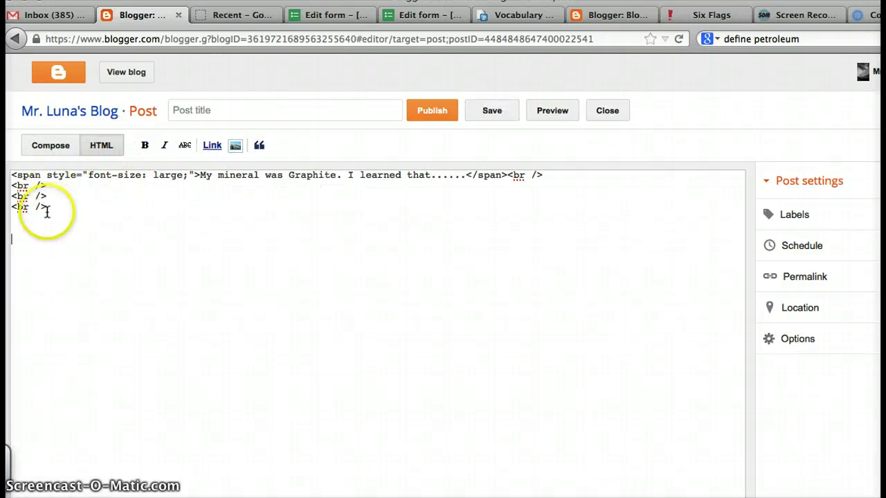
click(18, 240)
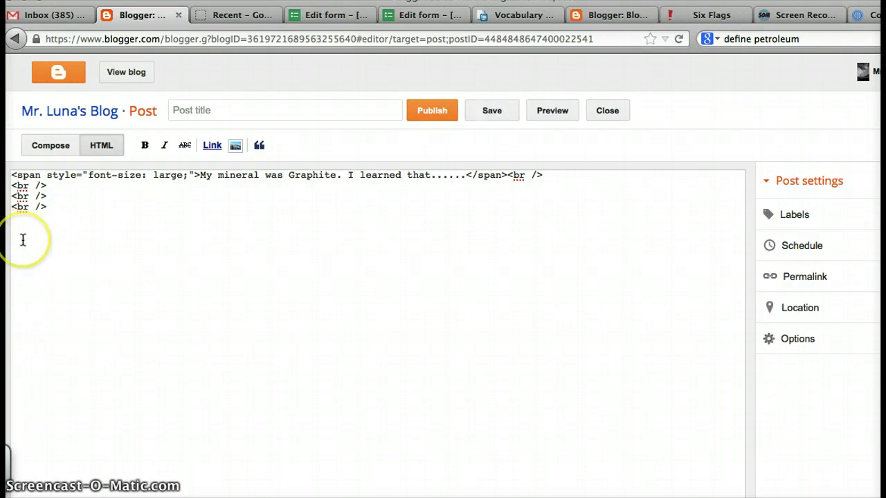
right_click(23, 239)
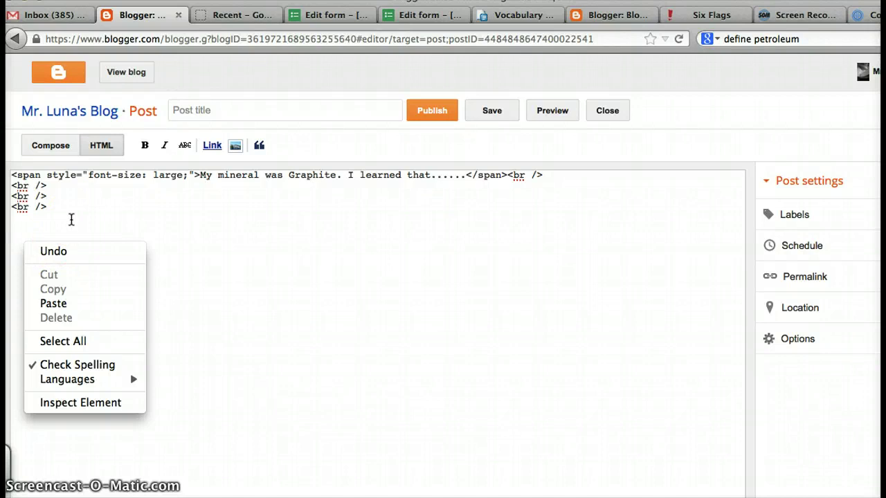
click(47, 304)
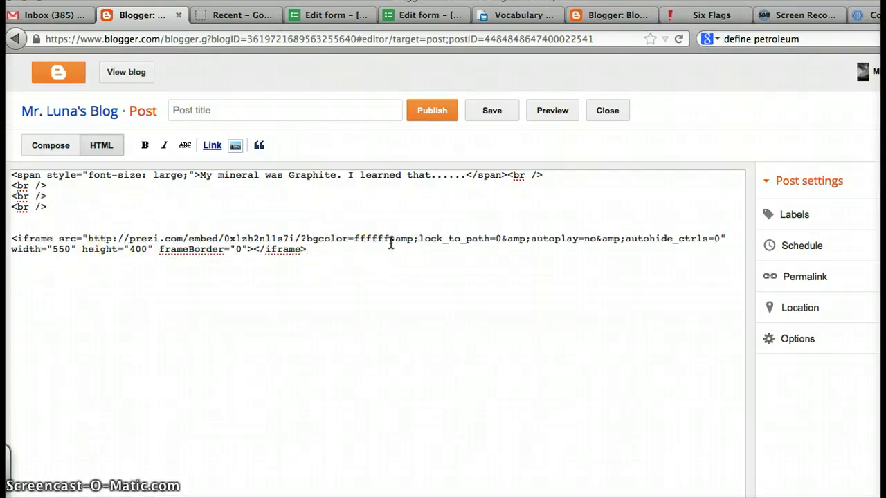
click(72, 156)
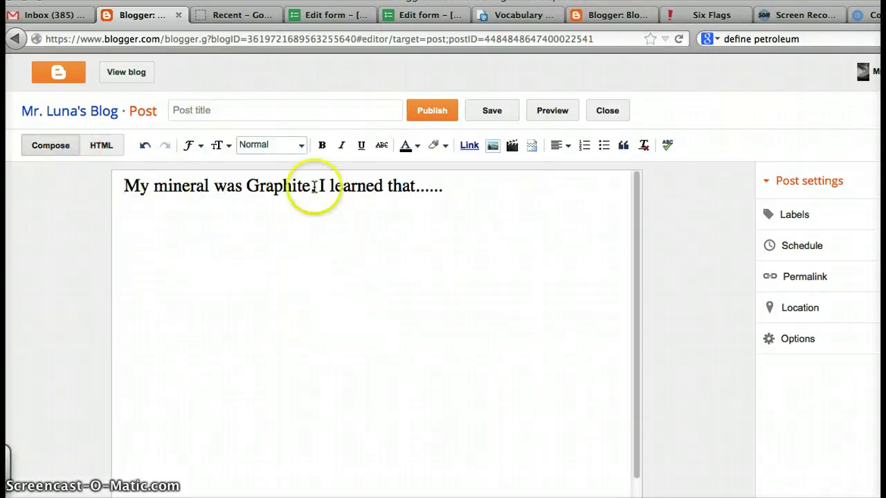
click(397, 237)
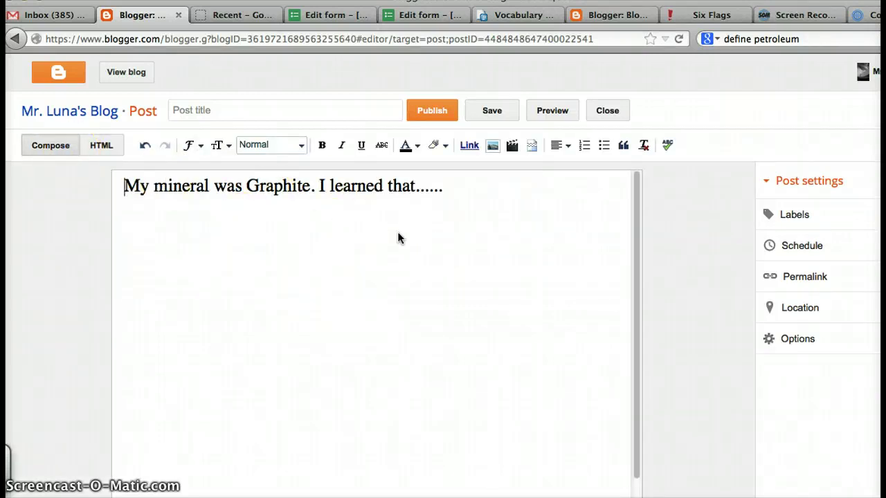
Publish the Graphite post and open the live blog
click(398, 237)
click(448, 112)
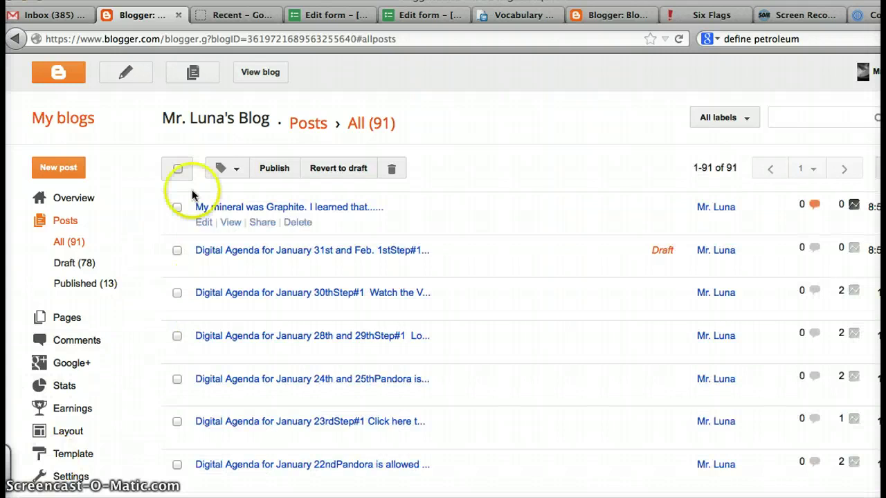
click(262, 72)
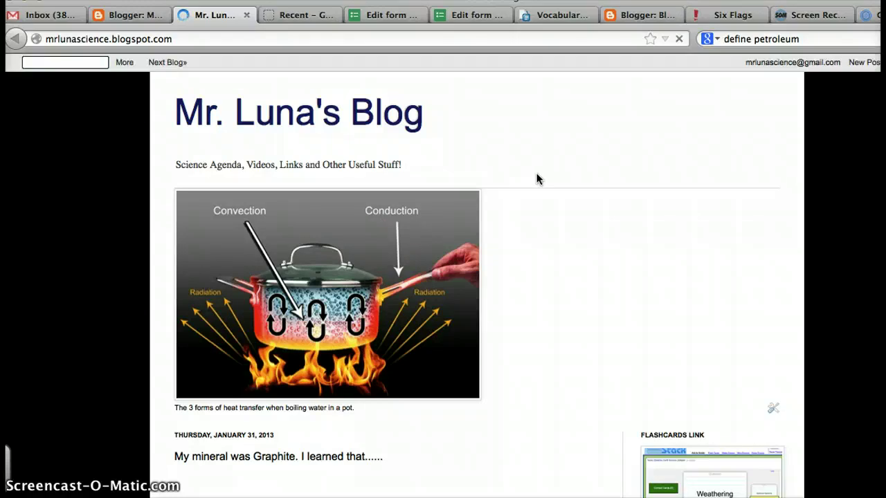
Start the embedded "Copy of Graphite" prezi in the newly published post on the live blog
scroll(537, 179, down, 2)
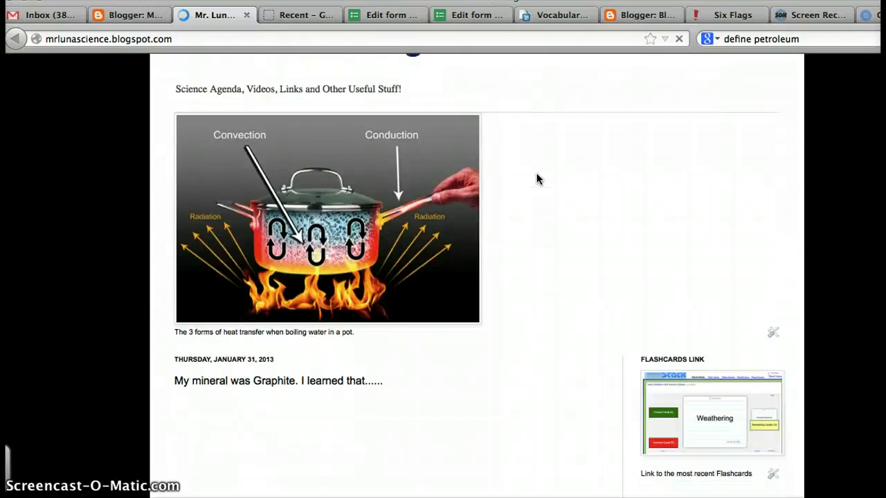
scroll(531, 186, down, 1)
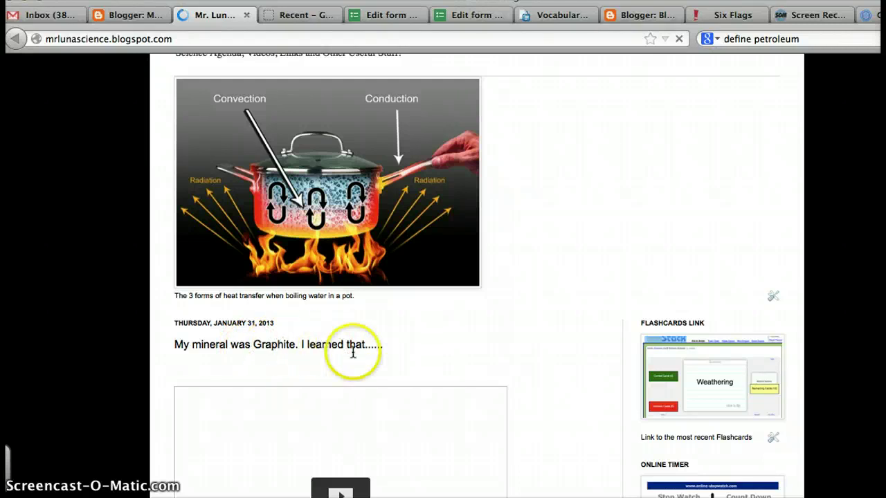
scroll(527, 347, up, 1)
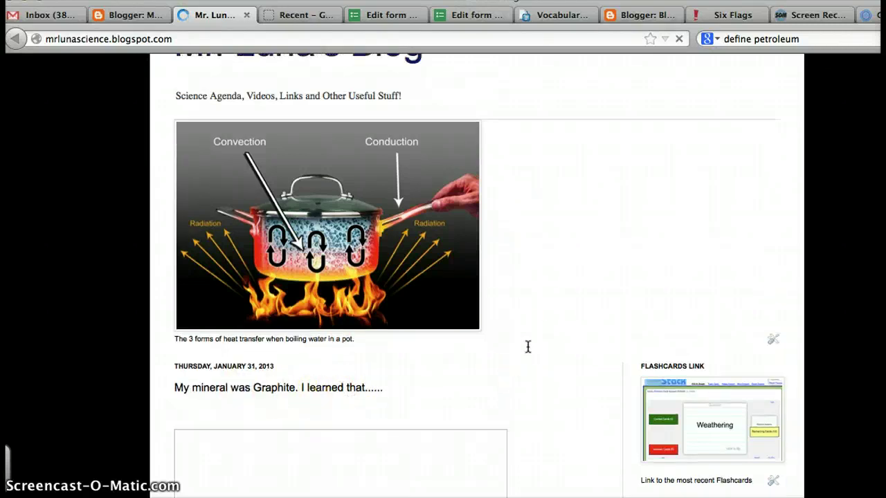
scroll(528, 346, down, 1)
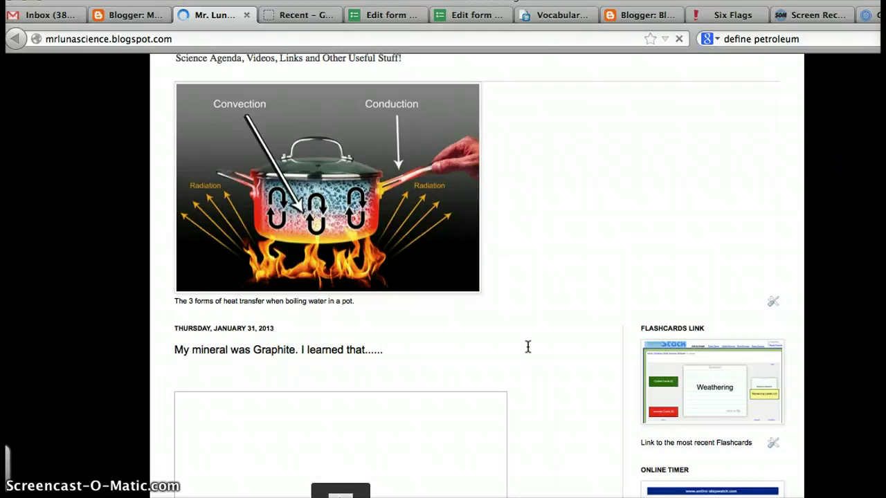
scroll(527, 347, down, 4)
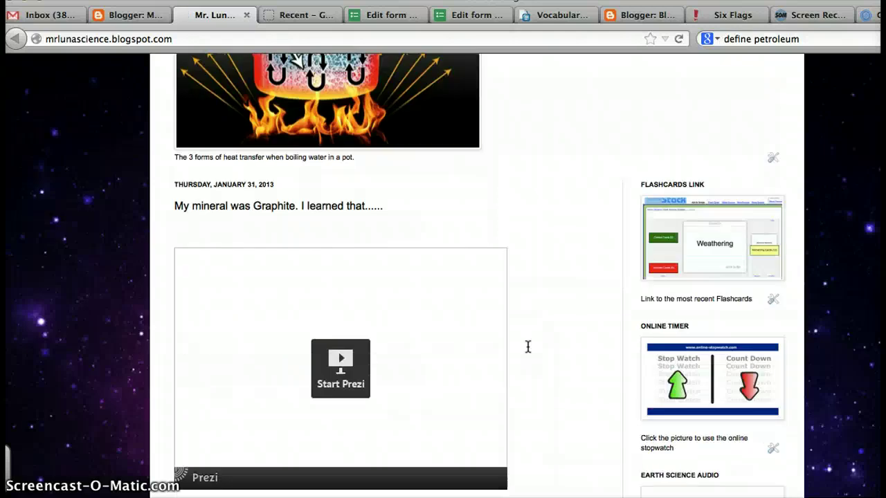
click(328, 324)
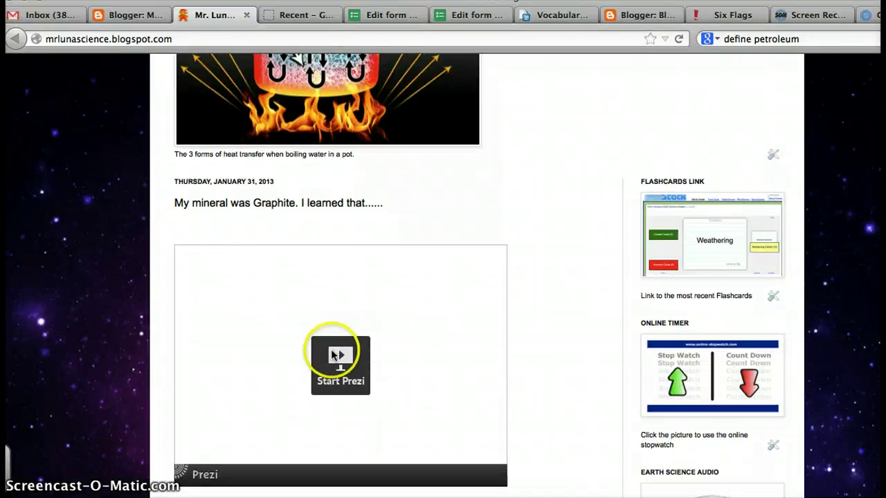
scroll(338, 348, down, 1)
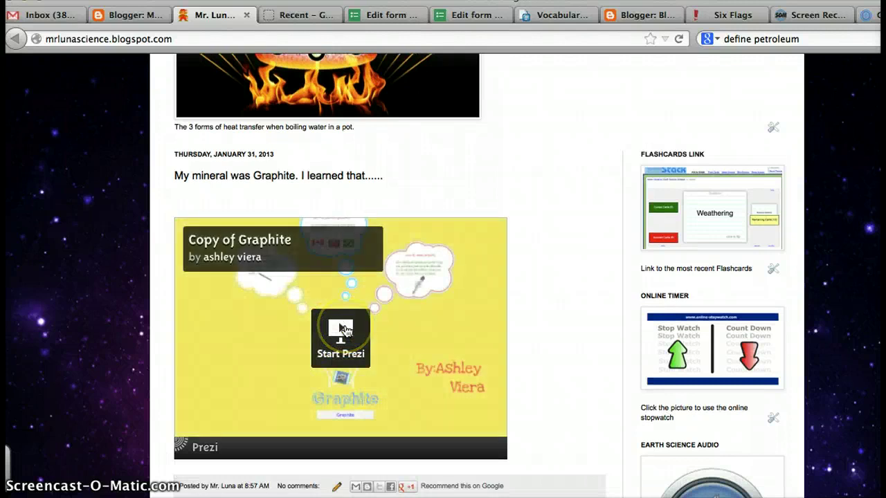
click(341, 332)
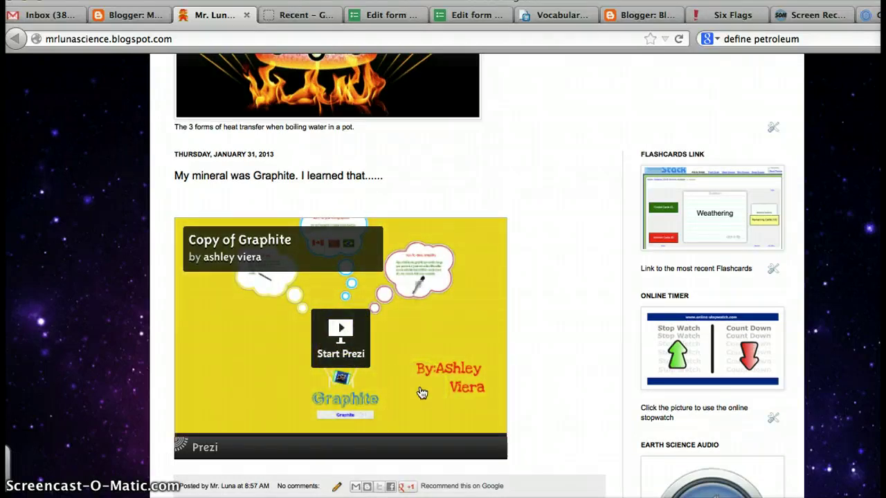
click(351, 319)
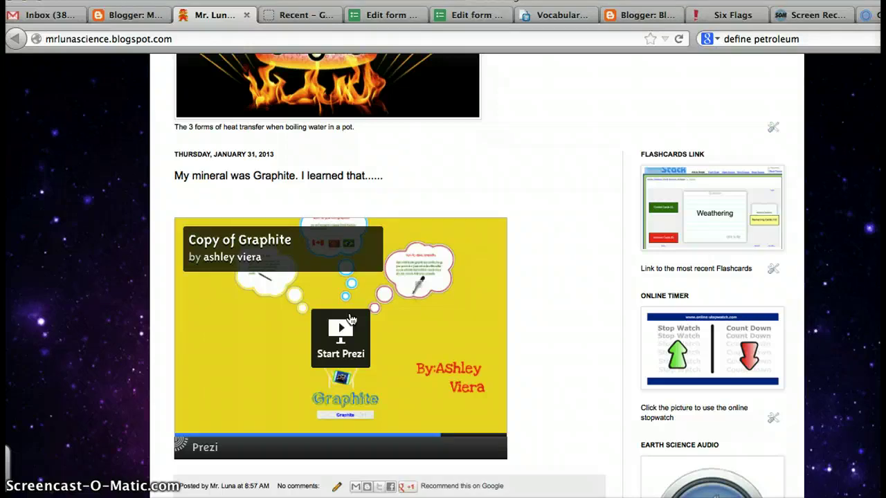
click(349, 319)
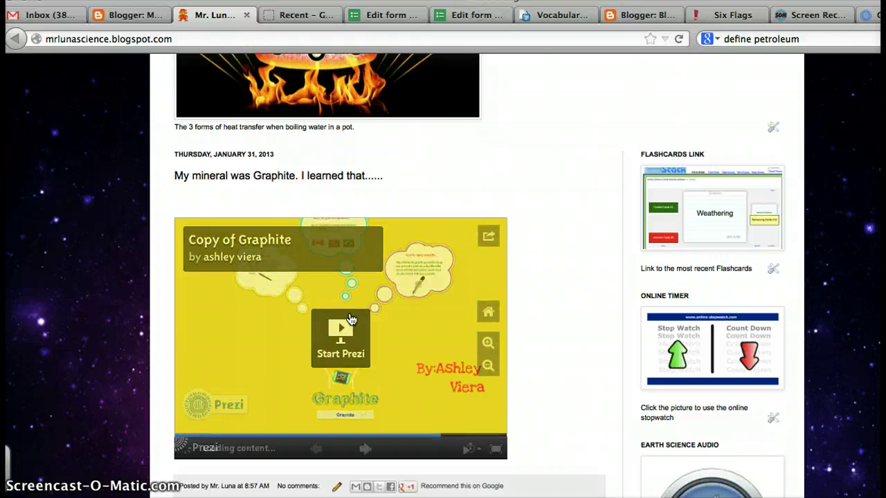
Advance the embedded prezi from its overview to the Graphite rock picture
click(363, 449)
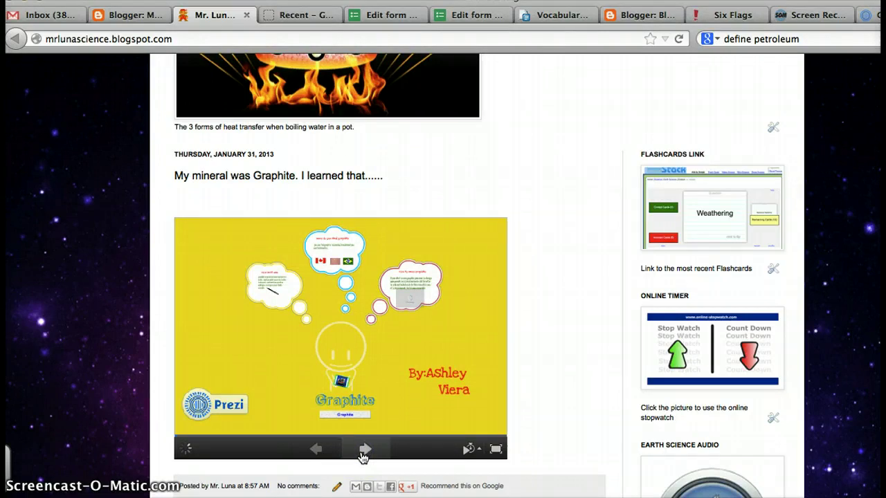
click(362, 451)
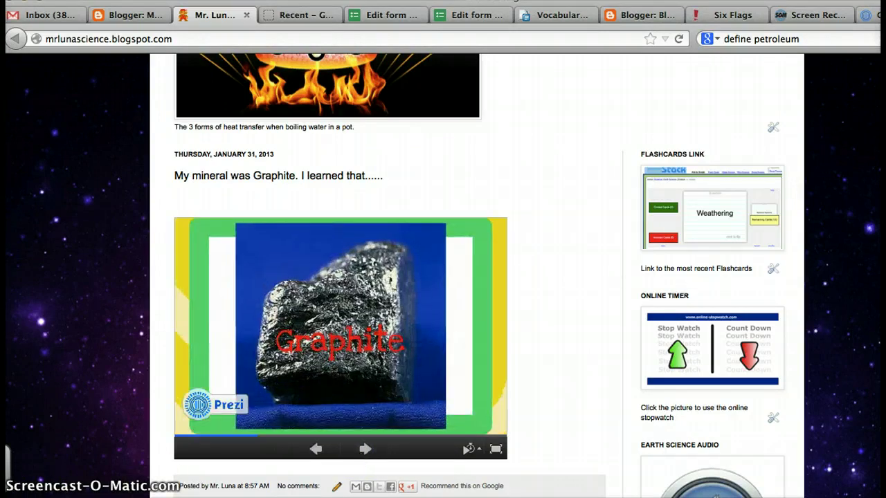
click(518, 350)
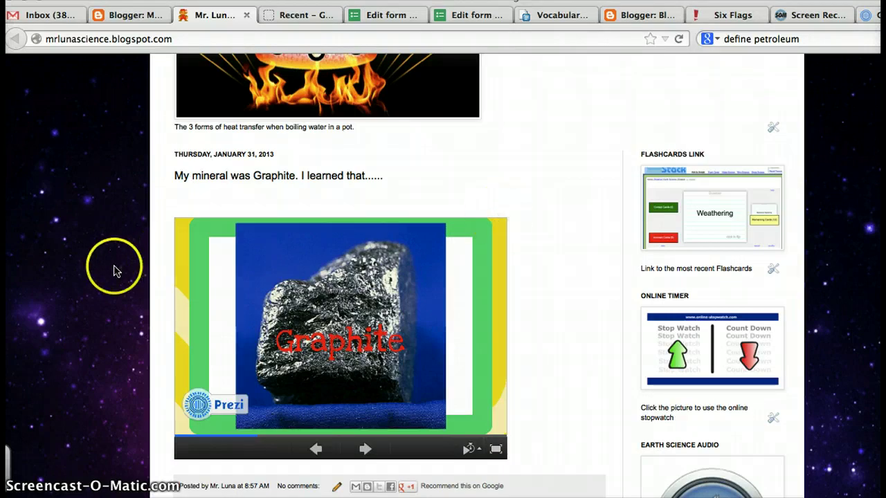
Look over the live blog page from its header, including the page background
key(super+8)
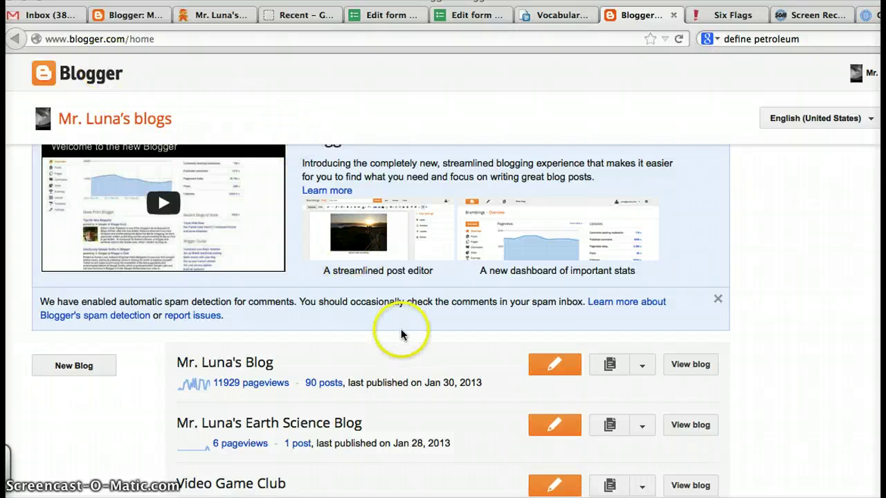
click(211, 17)
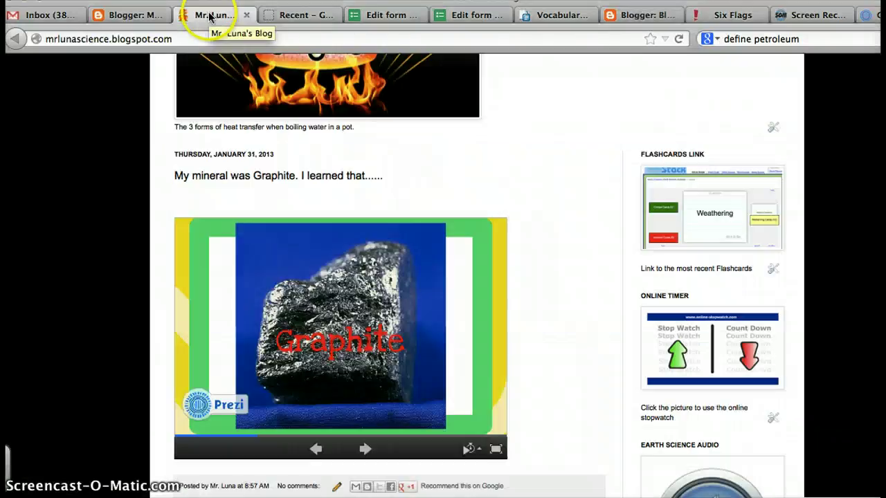
scroll(484, 337, up, 4)
scroll(535, 303, up, 2)
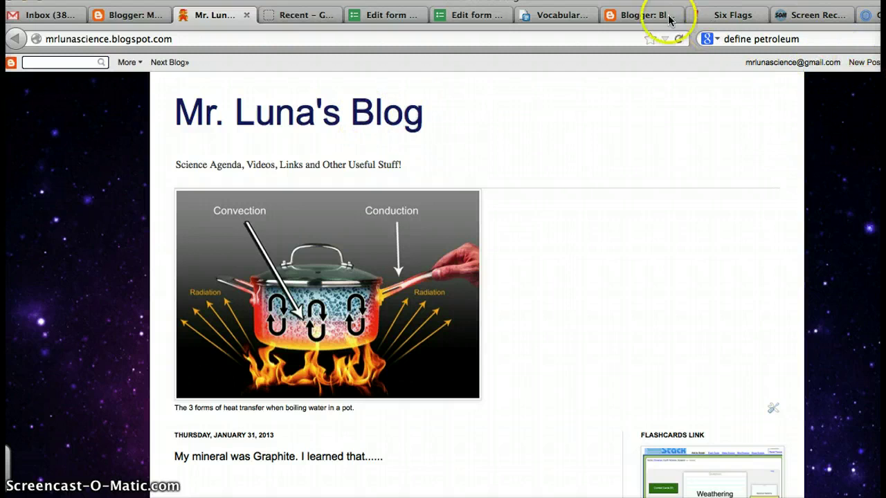
Switch to the Blogger dashboard and open the overview of the first blog in the list
click(620, 15)
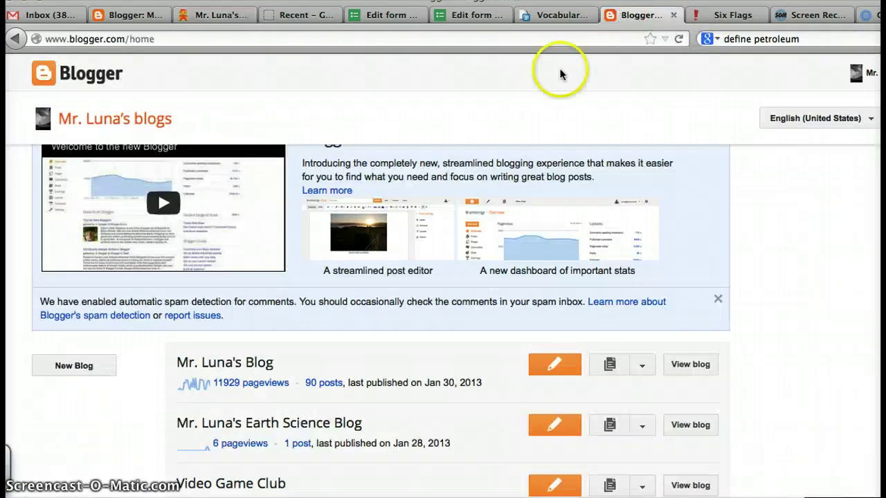
scroll(375, 217, down, 2)
scroll(376, 219, up, 1)
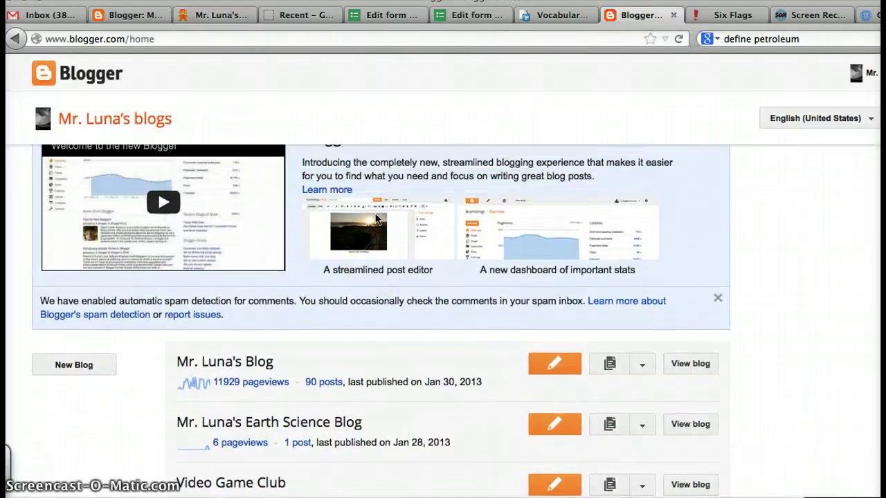
scroll(376, 219, down, 1)
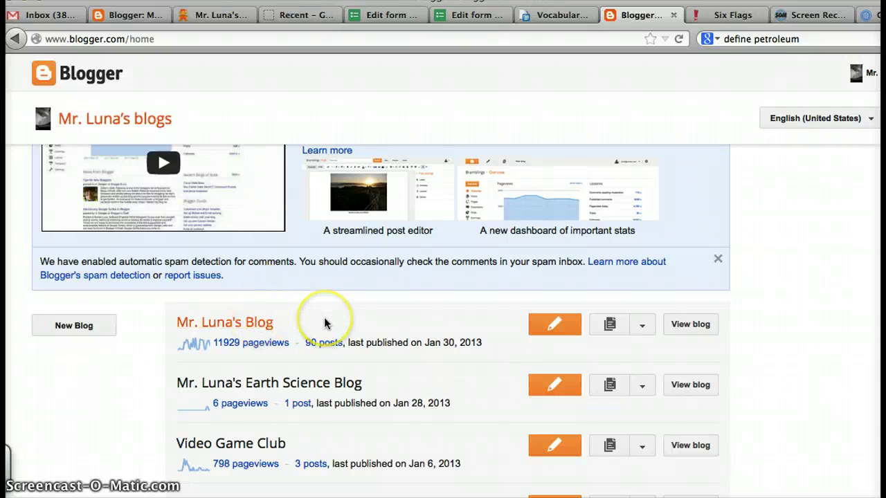
scroll(316, 316, up, 1)
scroll(276, 312, down, 1)
click(220, 313)
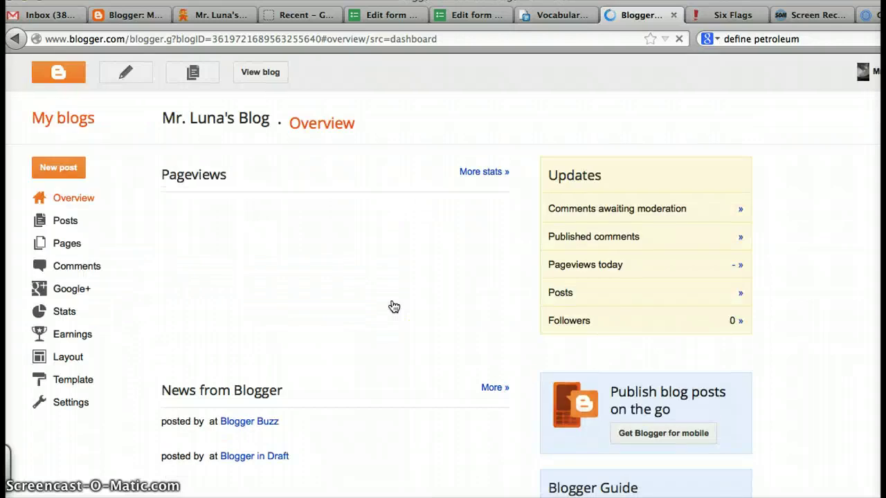
Check the blog's pageviews overview and open its Template settings
click(241, 250)
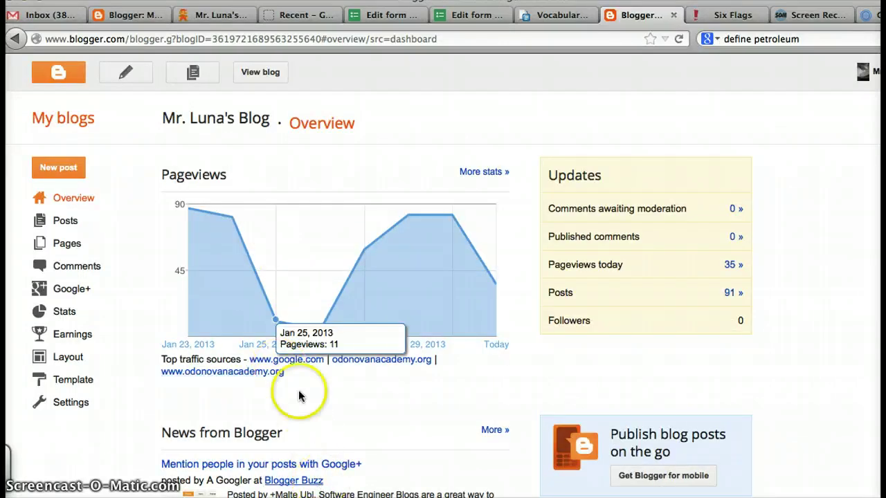
scroll(298, 390, down, 2)
scroll(300, 395, up, 1)
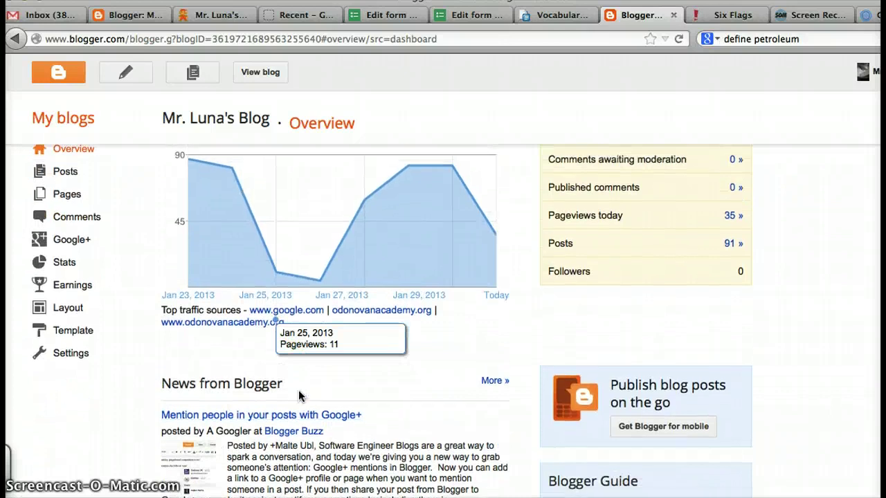
scroll(298, 389, up, 2)
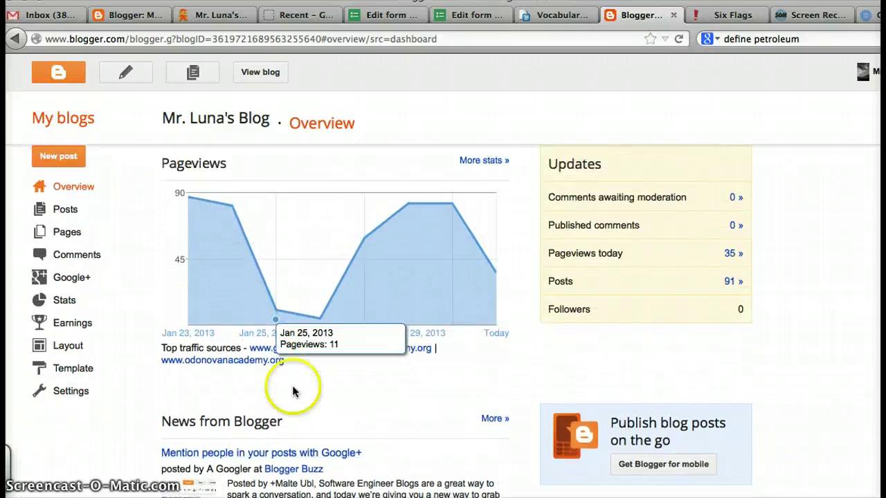
click(64, 375)
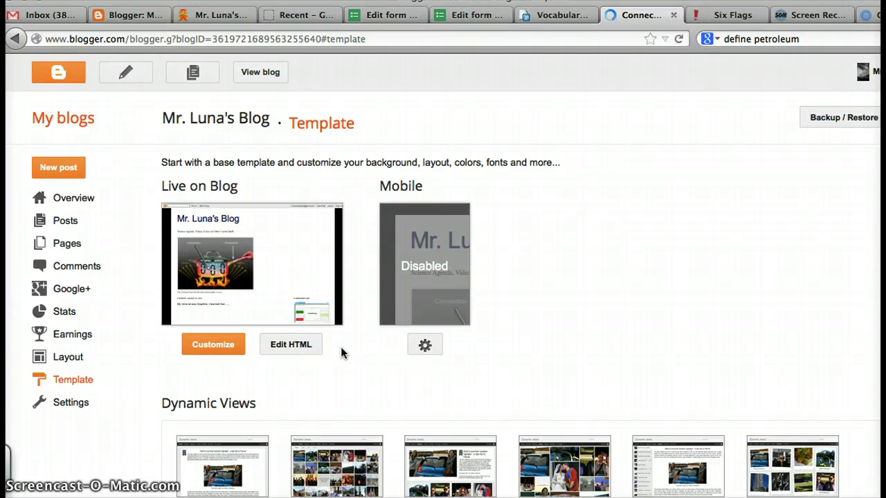
Browse the available blog templates, including the Dynamic Views and Simple groups
click(363, 389)
scroll(325, 360, down, 1)
click(283, 329)
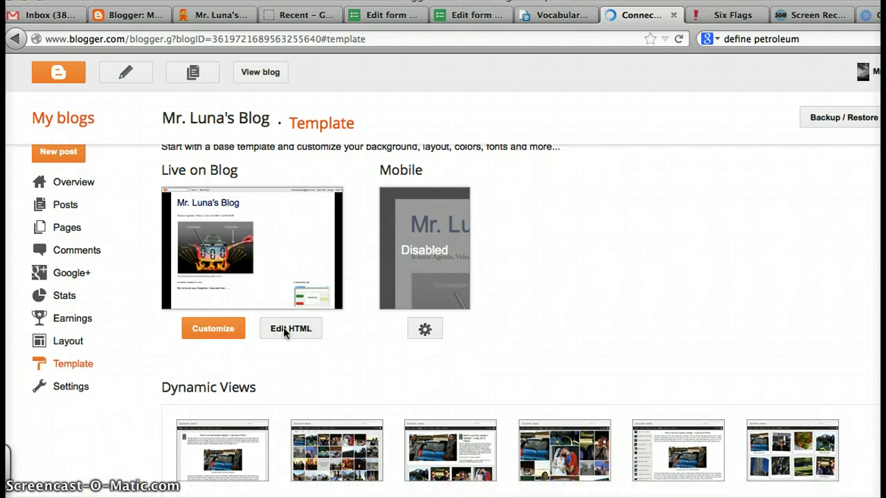
scroll(143, 413, down, 5)
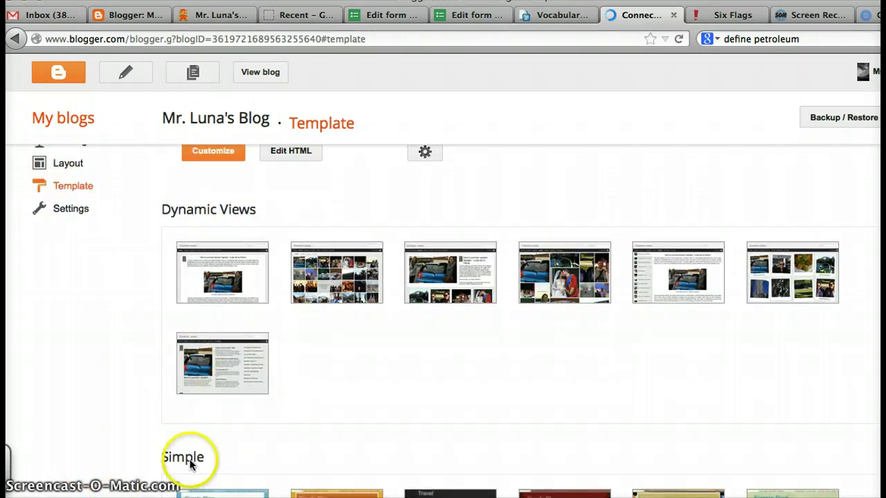
scroll(501, 355, down, 10)
scroll(501, 355, up, 15)
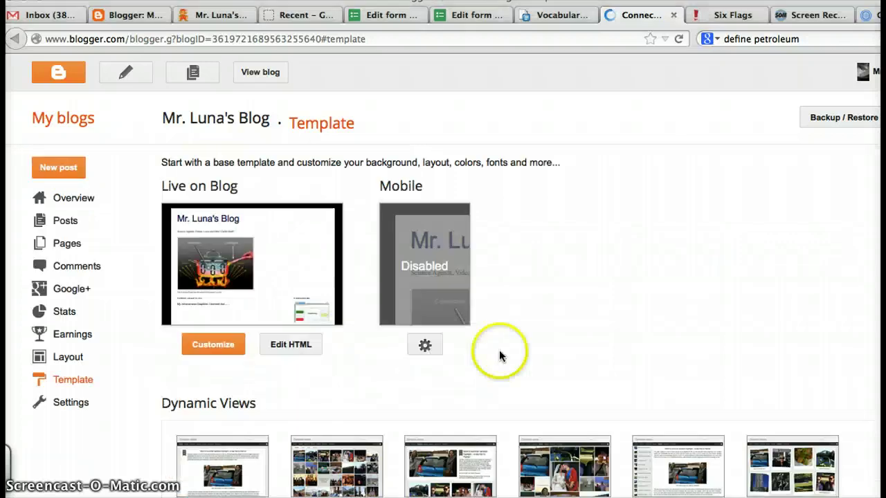
right_click(501, 355)
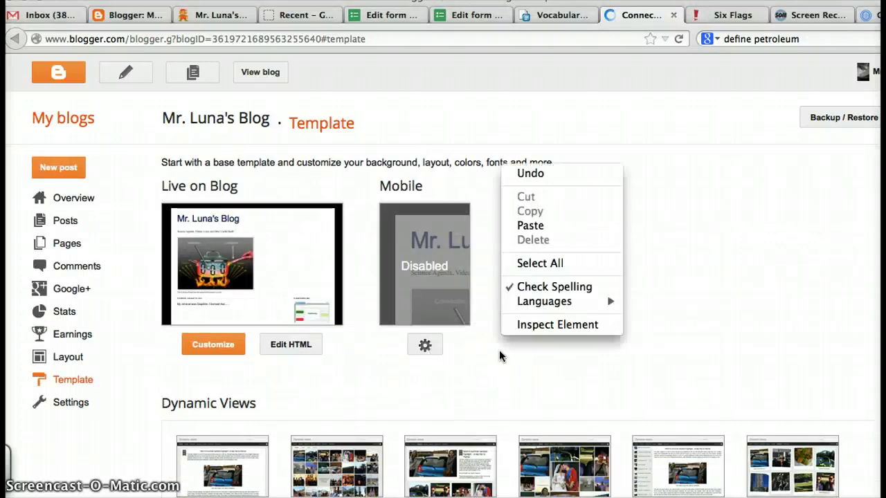
right_click(470, 372)
click(469, 374)
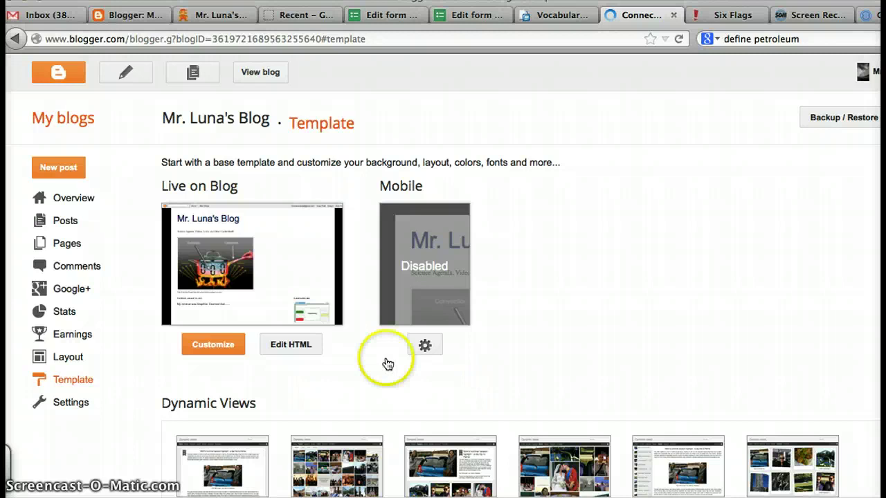
Examine the Dynamic Views templates and the customization options for the live blog
scroll(385, 362, down, 3)
mouse_move(358, 332)
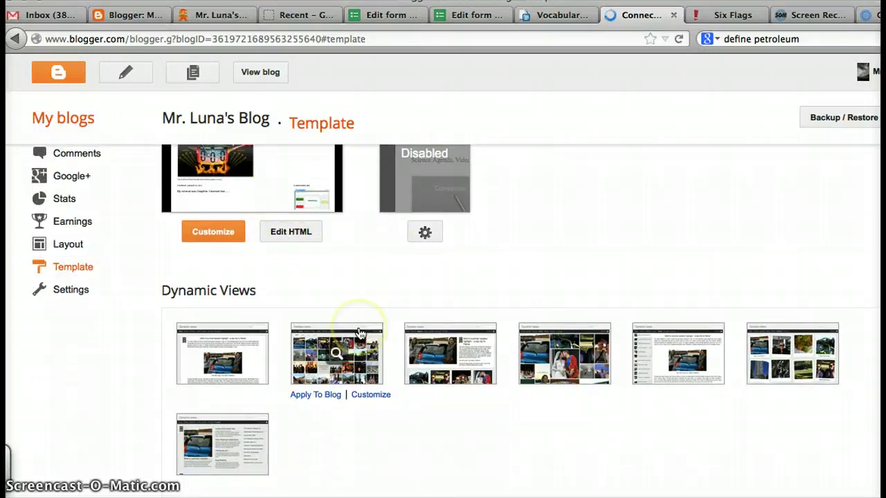
click(326, 287)
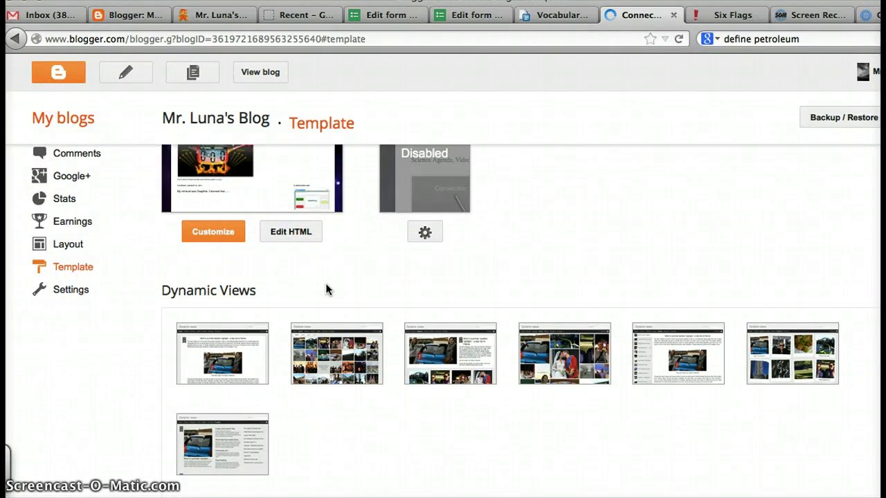
scroll(326, 289, down, 1)
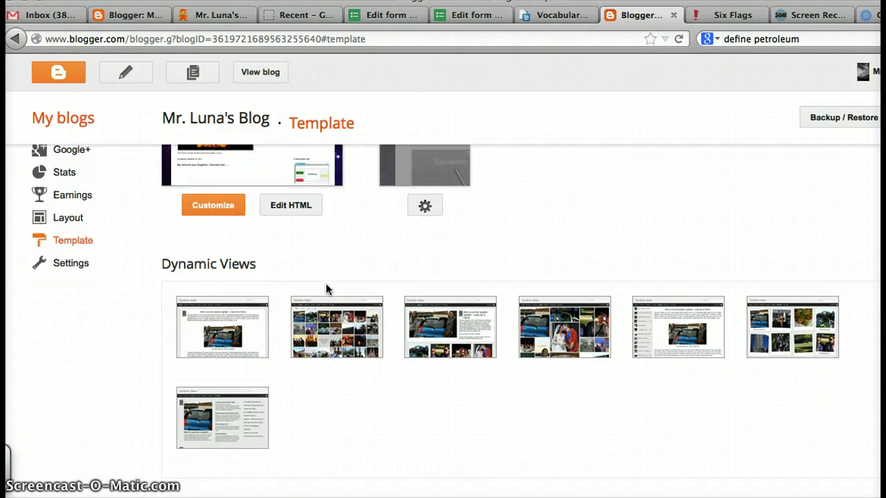
click(245, 251)
scroll(277, 256, up, 2)
scroll(233, 267, down, 2)
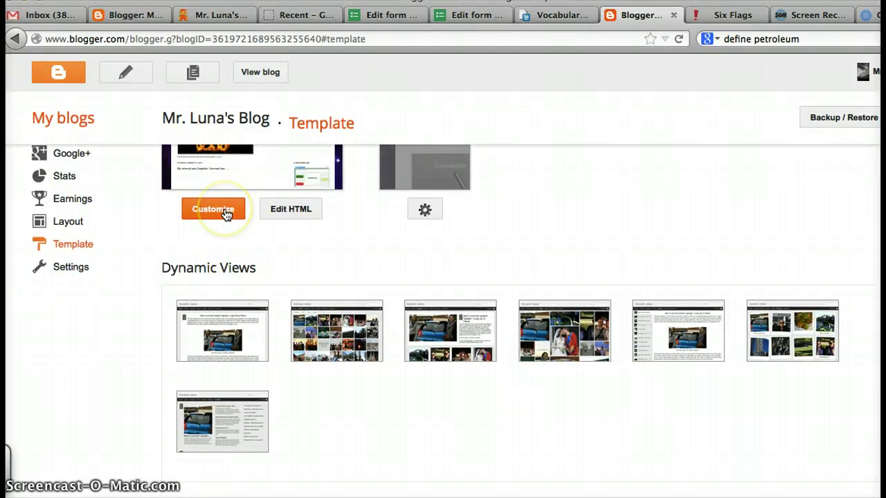
Open the live blog's current template for customization in the Blogger Template Designer
scroll(263, 247, down, 2)
scroll(263, 247, up, 4)
click(251, 272)
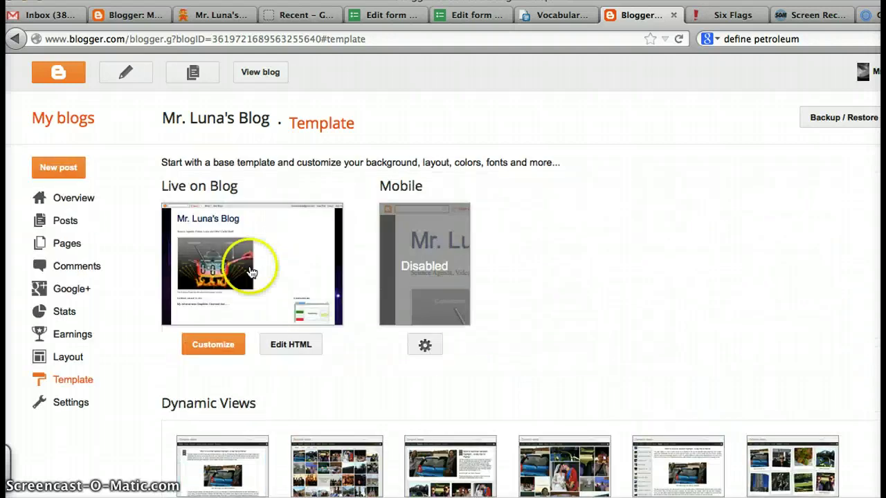
click(212, 356)
click(448, 317)
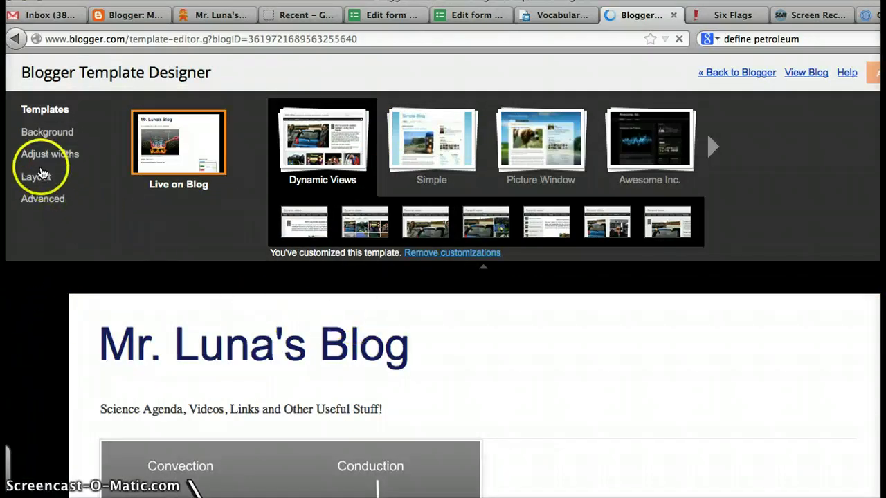
Examine the template's background options and the gallery of available background images, leaving the current image in place
click(47, 136)
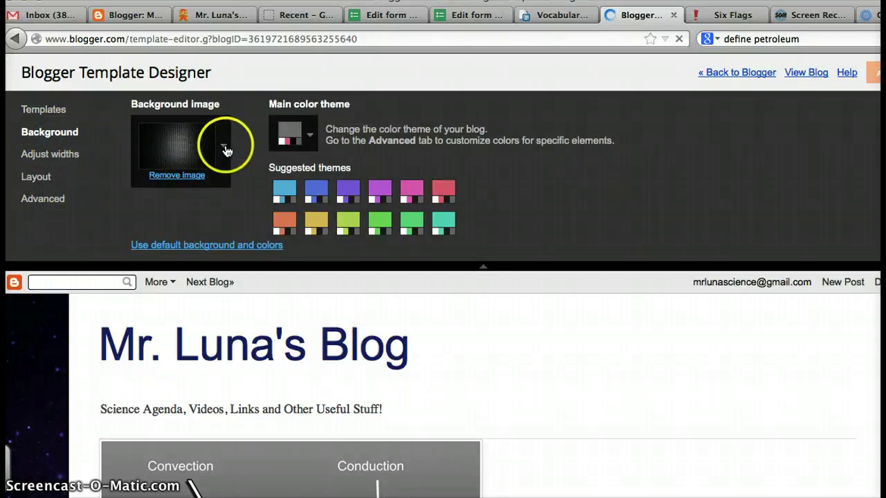
click(224, 152)
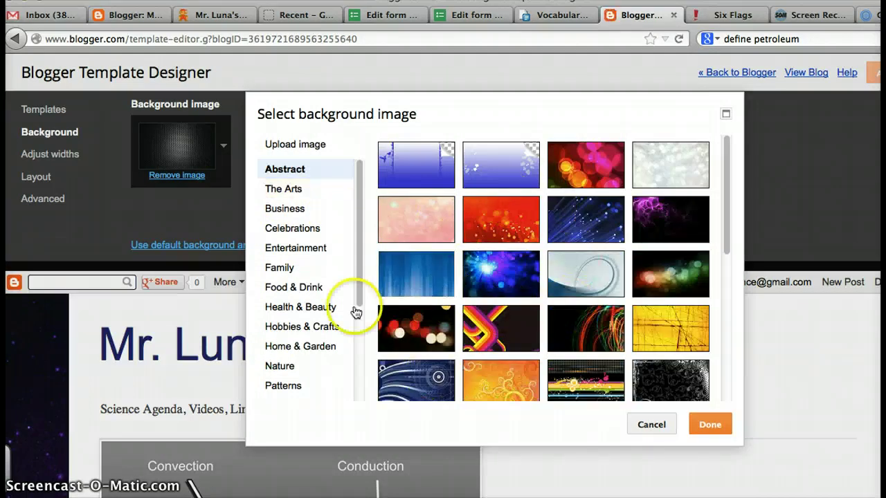
click(669, 427)
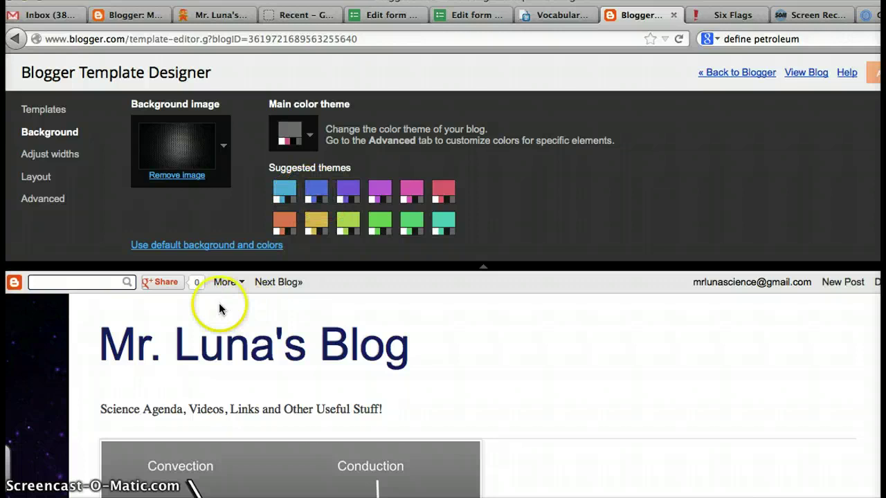
click(278, 197)
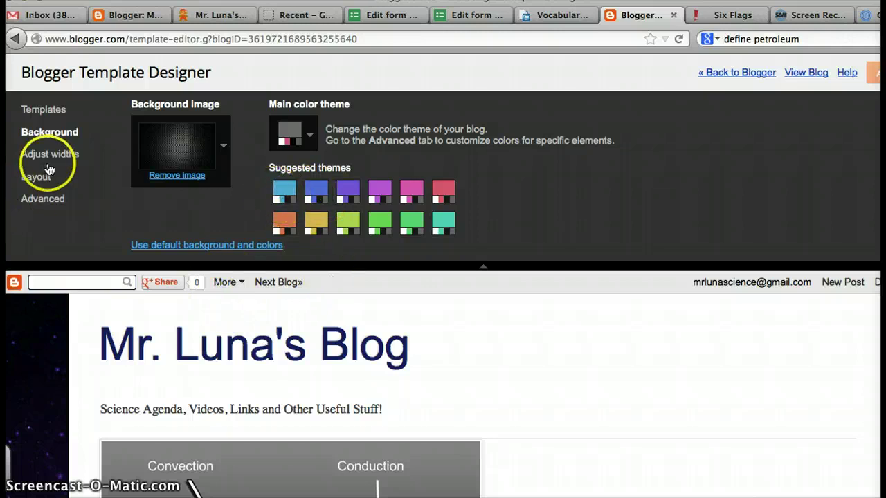